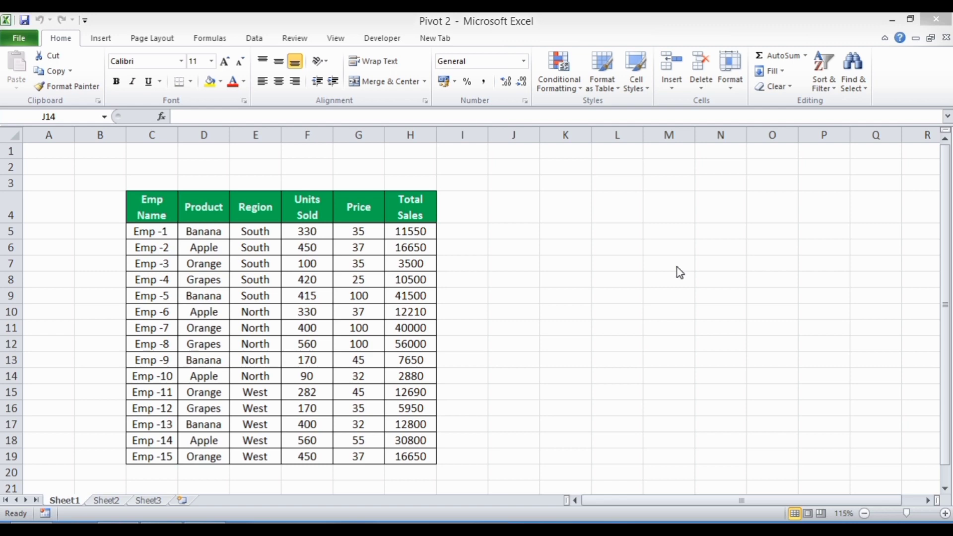
# Create a PivotTable on a new worksheet from the sales table in C4:H19.
pyautogui.click(633, 260)
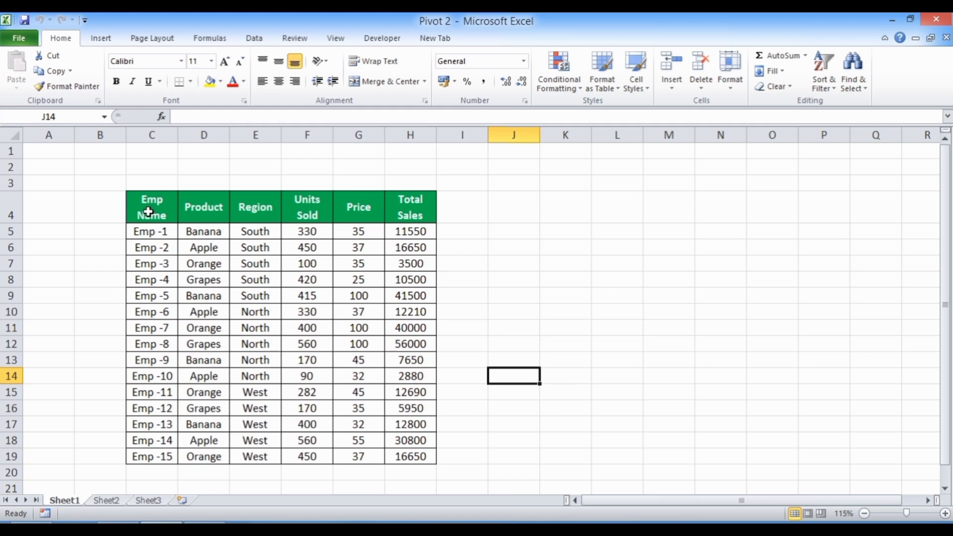
pyautogui.moveTo(149, 212); pyautogui.dragTo(428, 450)
pyautogui.click(101, 37)
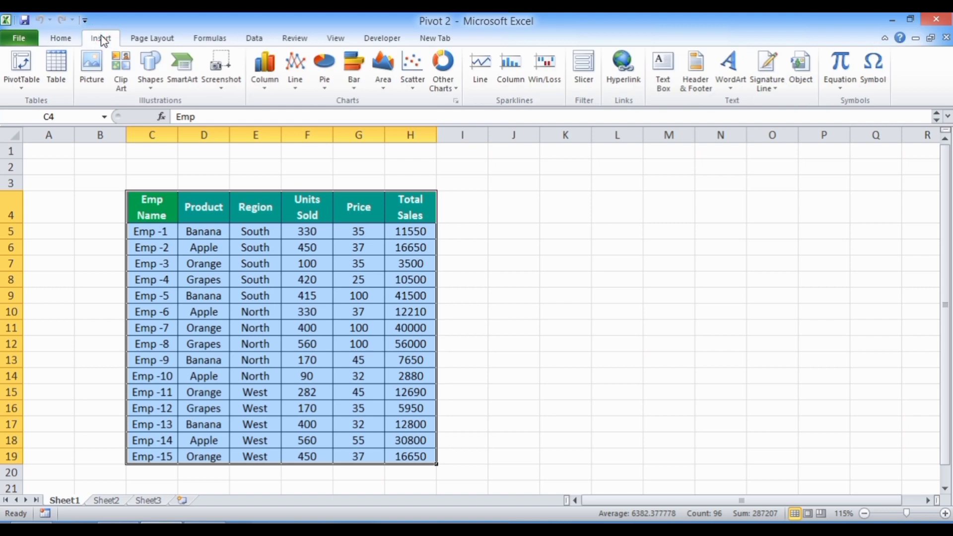
pyautogui.click(21, 87)
pyautogui.click(23, 100)
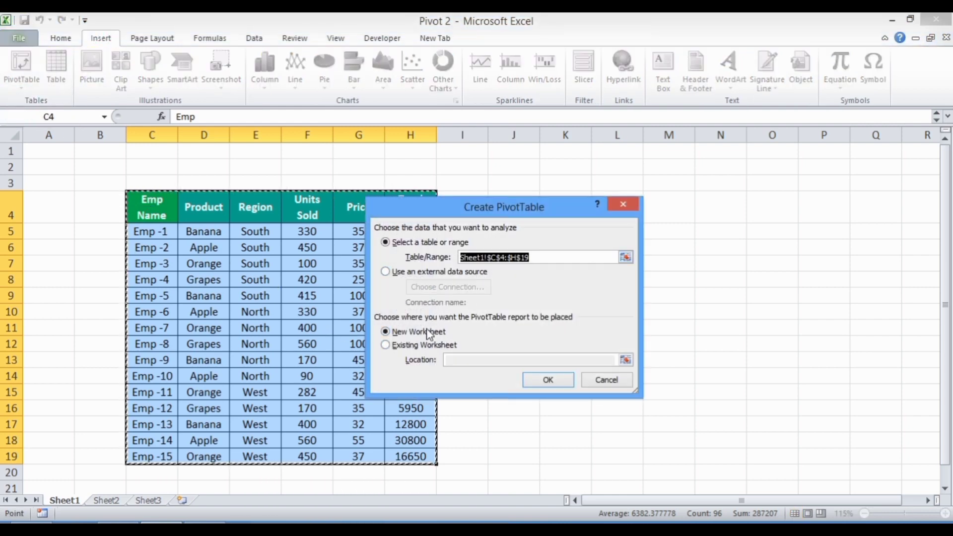
pyautogui.click(397, 334)
pyautogui.click(548, 380)
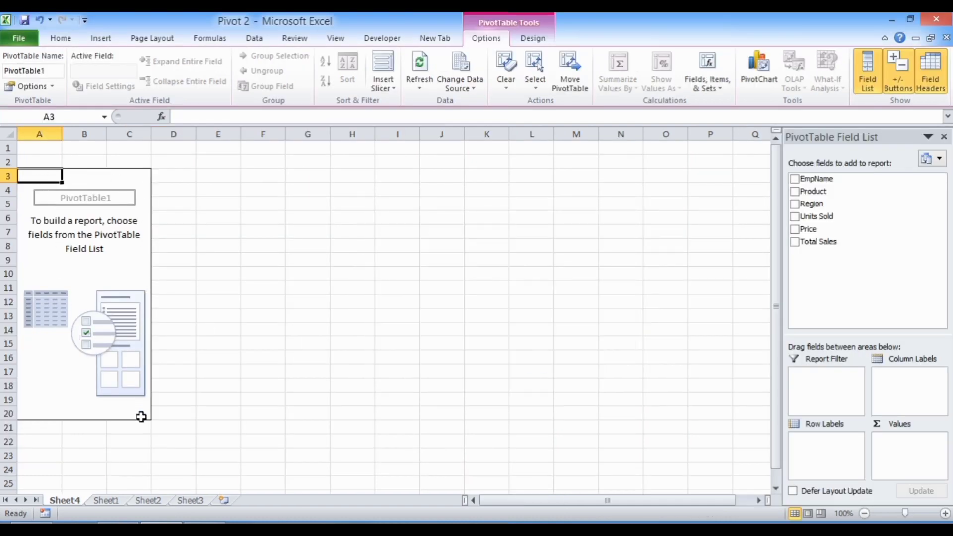
# Lay out the PivotTable with Product as row labels, Region as column labels and Total Sales as summed values.
pyautogui.click(795, 193)
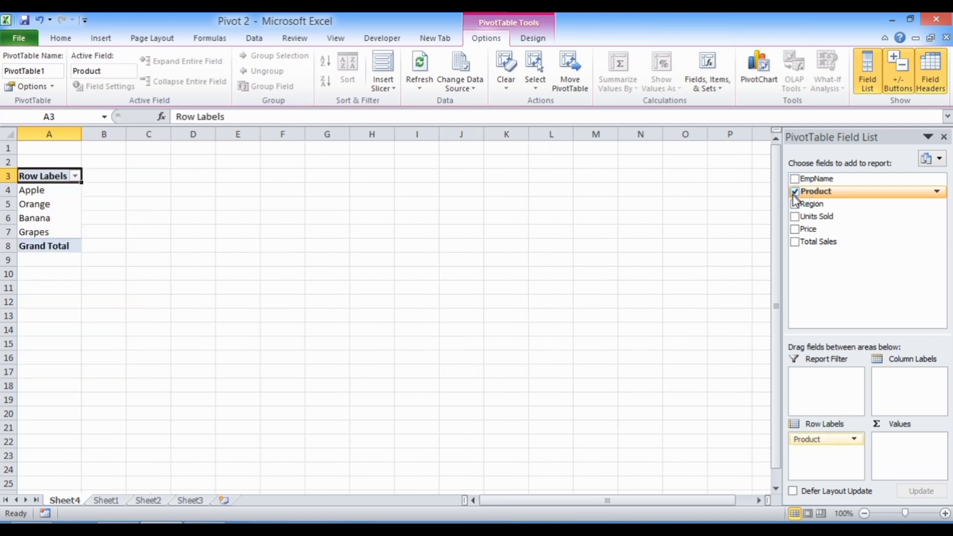
pyautogui.click(795, 203)
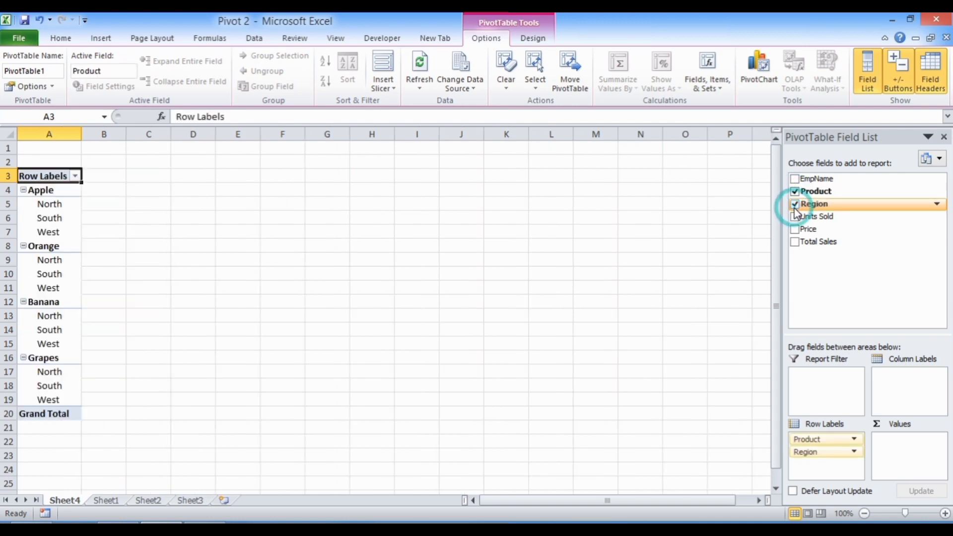
pyautogui.click(795, 242)
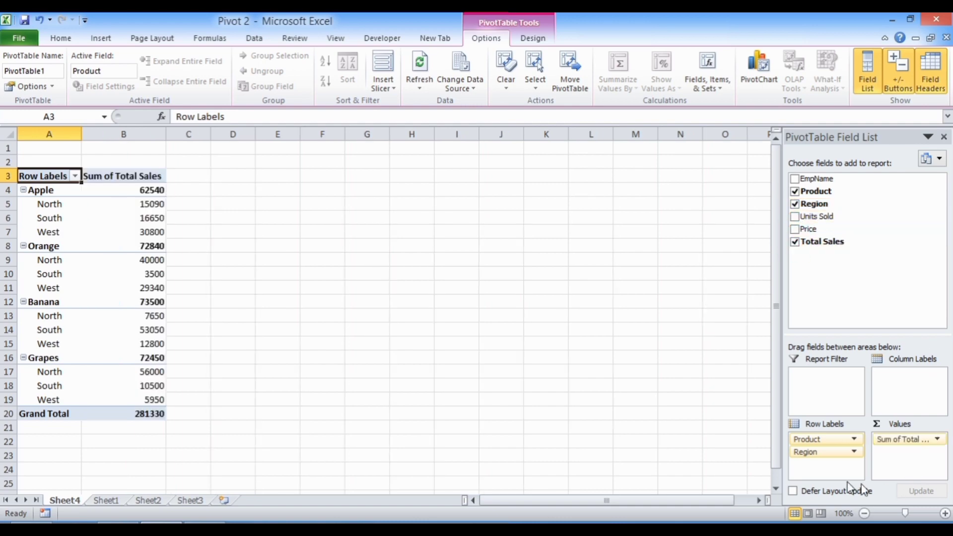
pyautogui.moveTo(807, 452); pyautogui.dragTo(896, 384)
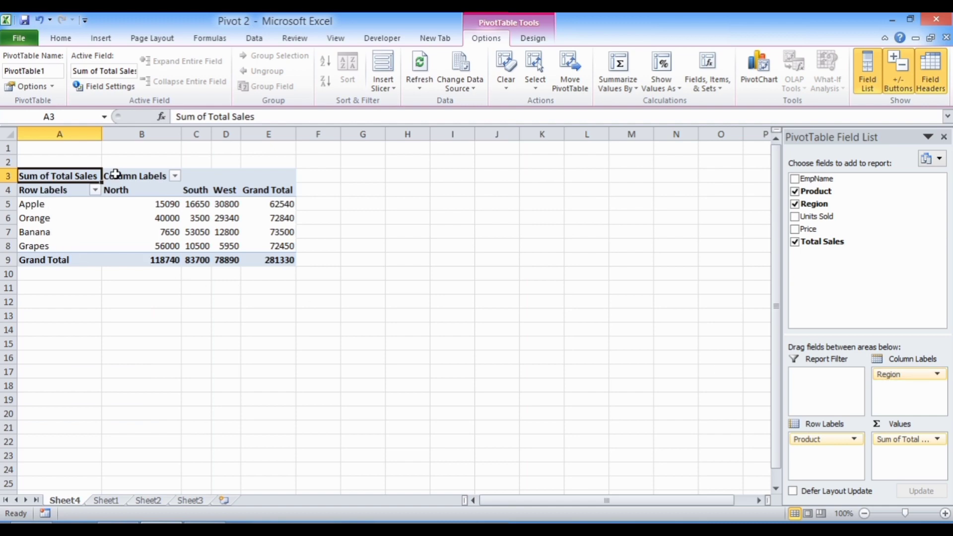
# Insert slicers for the Product and Region fields of the PivotTable.
pyautogui.moveTo(142, 239)
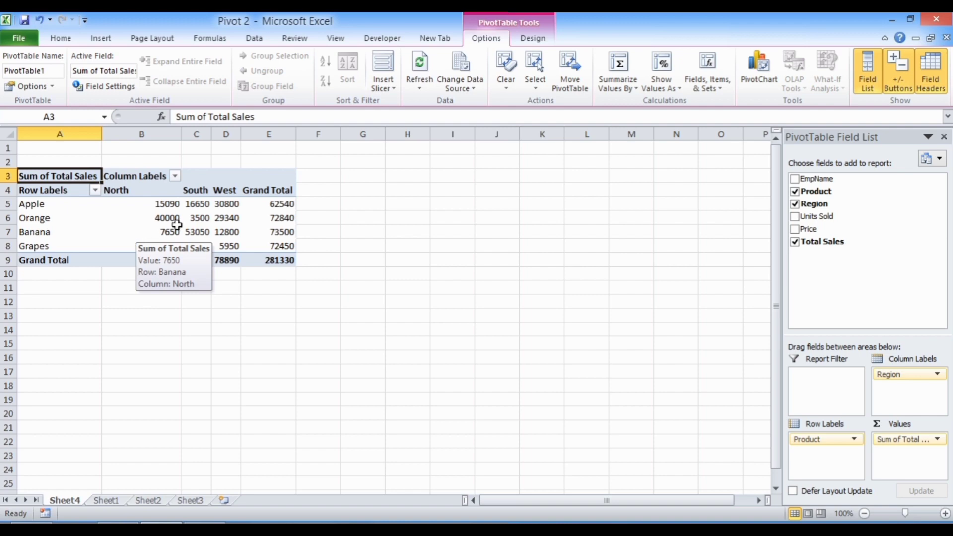
pyautogui.click(158, 217)
pyautogui.moveTo(128, 238)
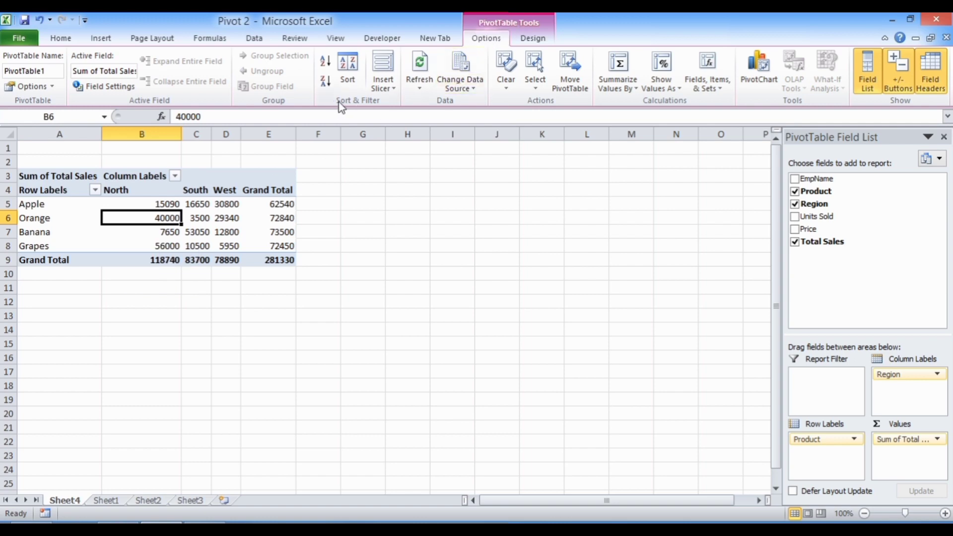
pyautogui.click(394, 91)
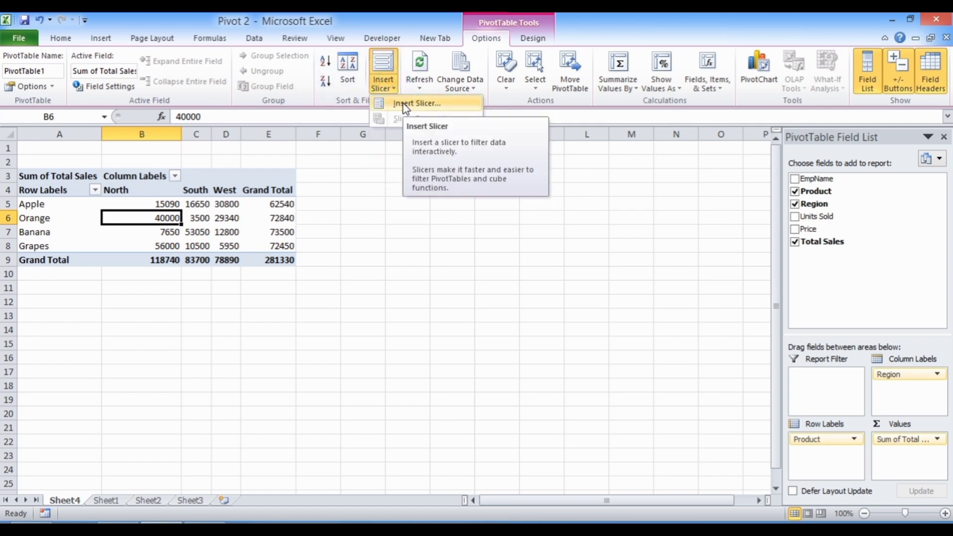
pyautogui.click(405, 104)
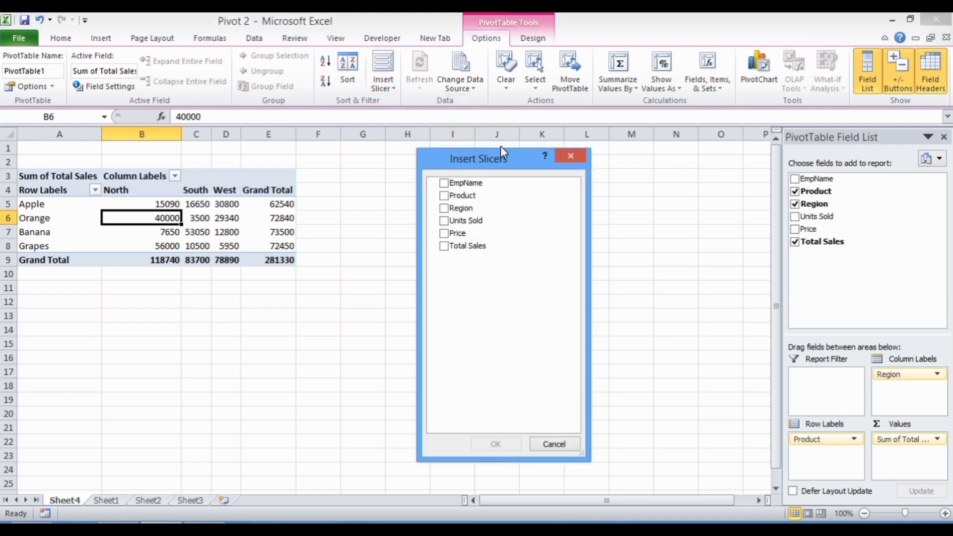
pyautogui.moveTo(503, 160); pyautogui.dragTo(436, 157)
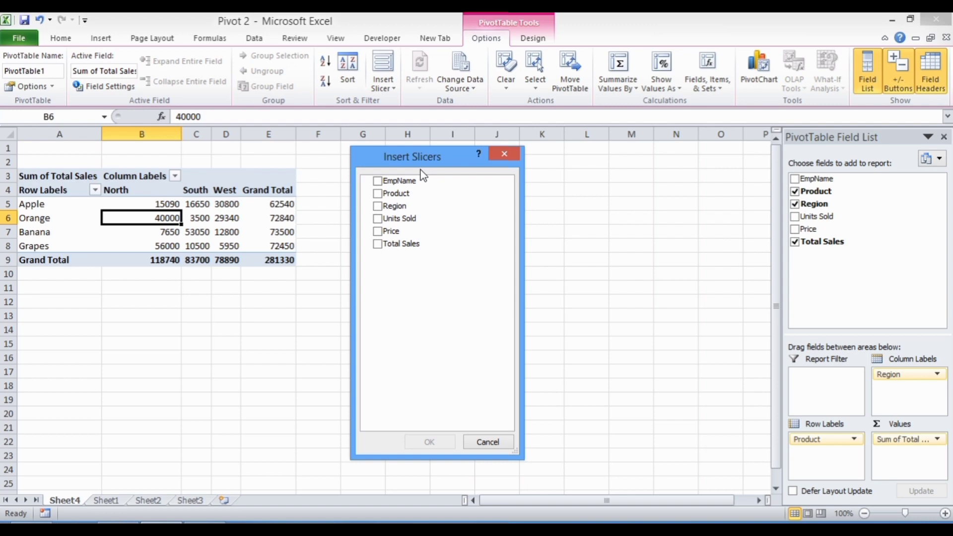
pyautogui.click(378, 194)
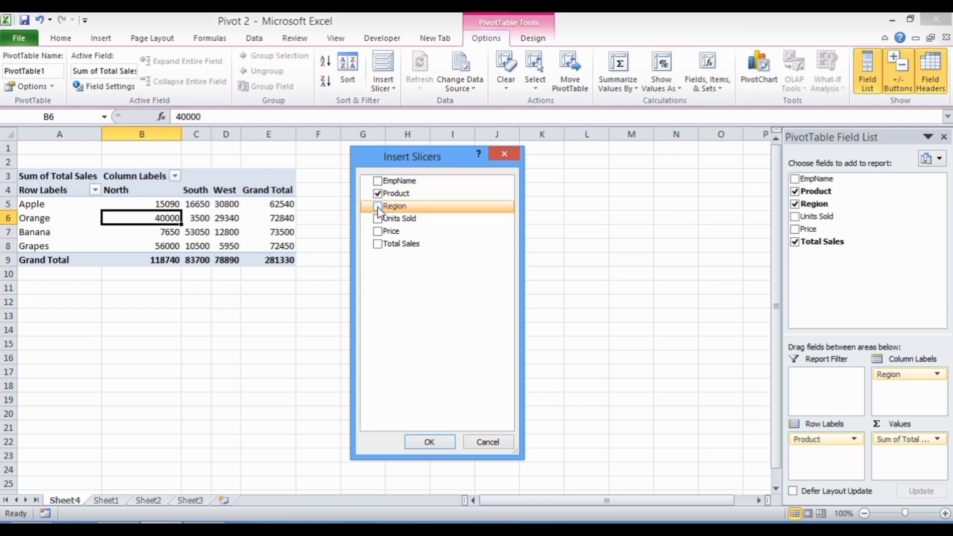
pyautogui.click(378, 208)
pyautogui.click(431, 443)
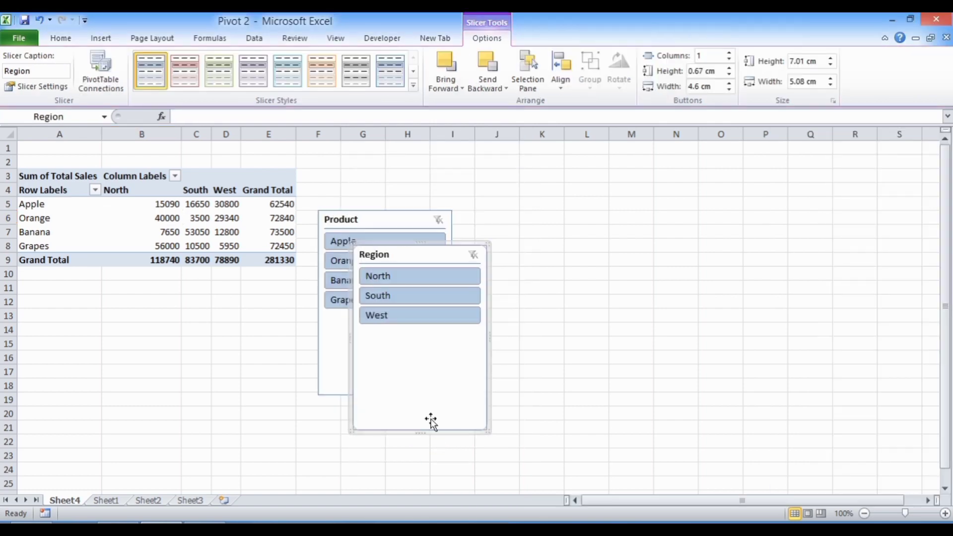
# Move the Region slicer beside the Product slicer so they don't overlap, and check the Row Labels filter options.
pyautogui.moveTo(379, 255); pyautogui.dragTo(523, 224)
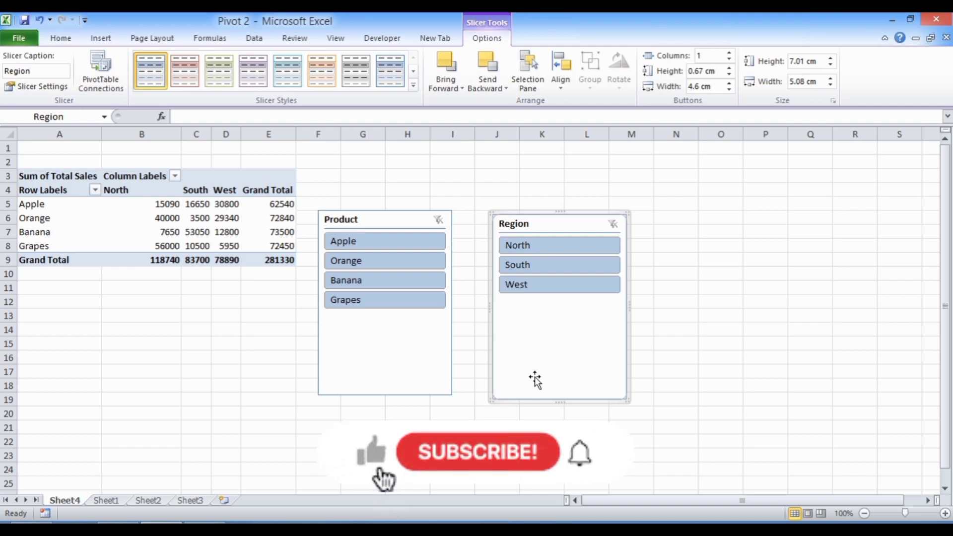
pyautogui.click(94, 189)
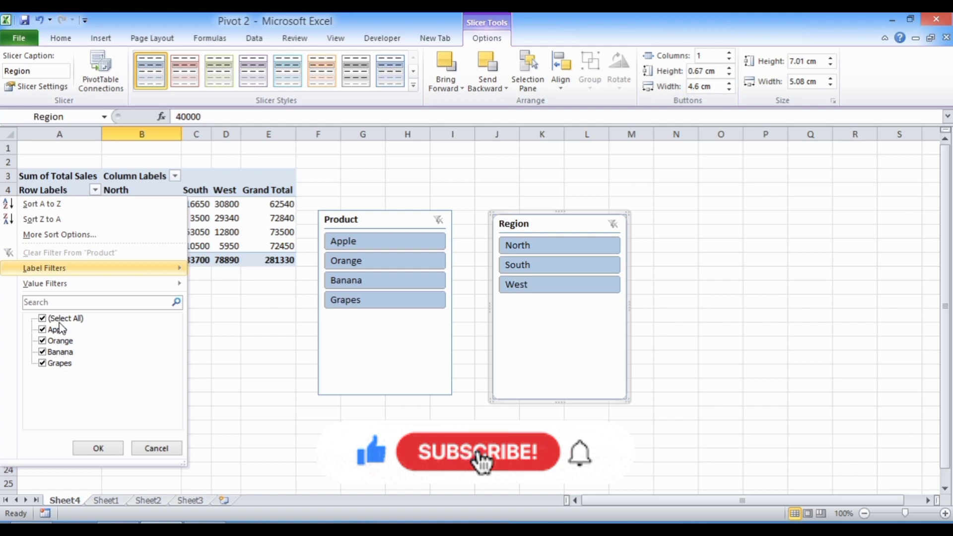
pyautogui.click(366, 218)
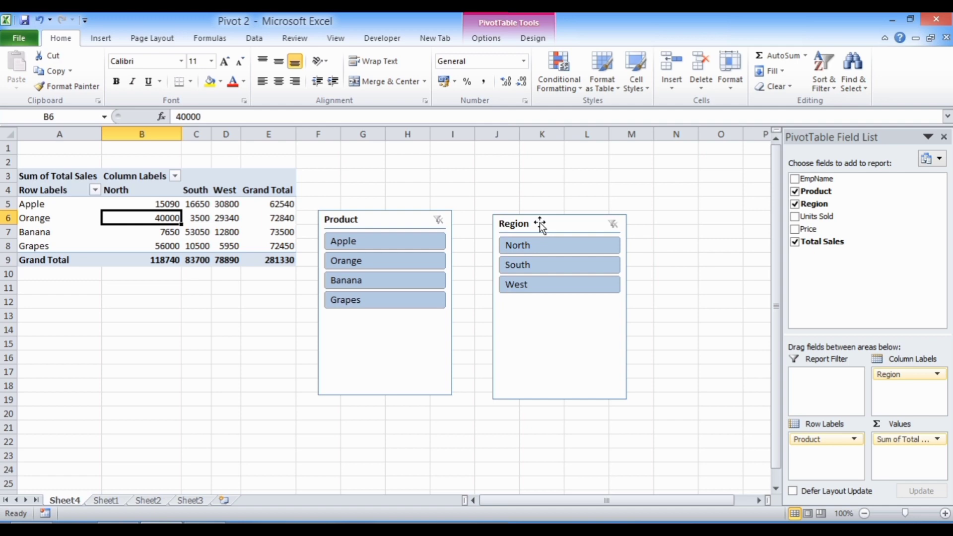
# Use the slicers to filter the PivotTable to Apple in the South region and highlight the filtered cells.
pyautogui.click(362, 244)
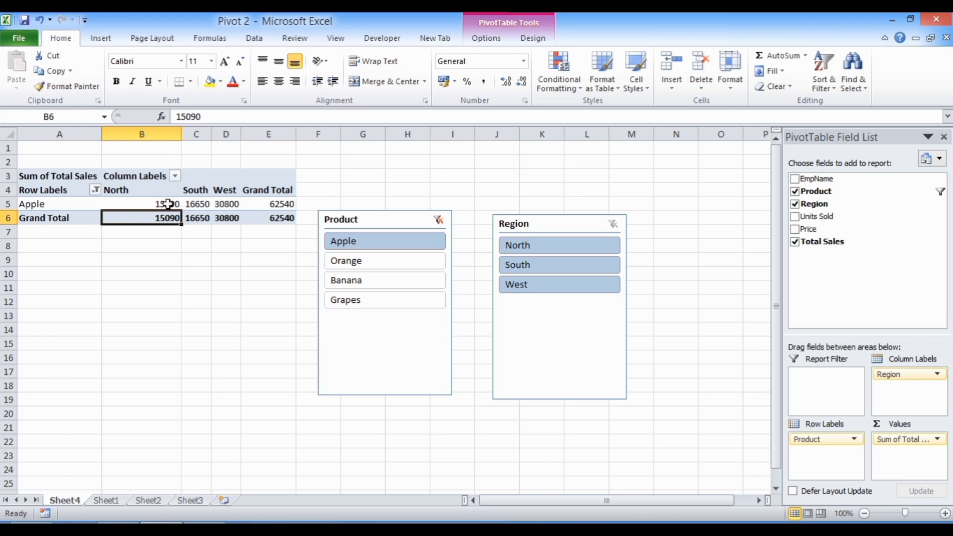
pyautogui.moveTo(157, 203)
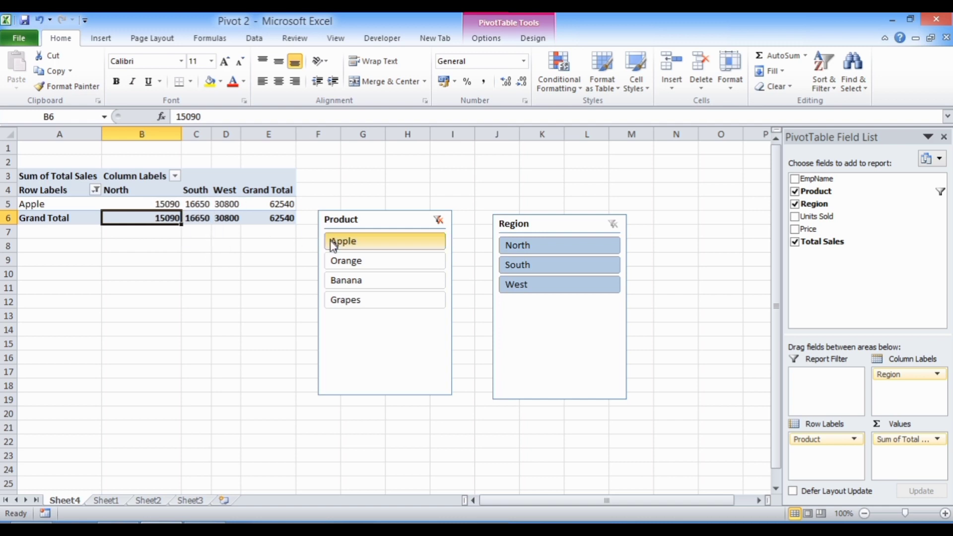
pyautogui.click(511, 268)
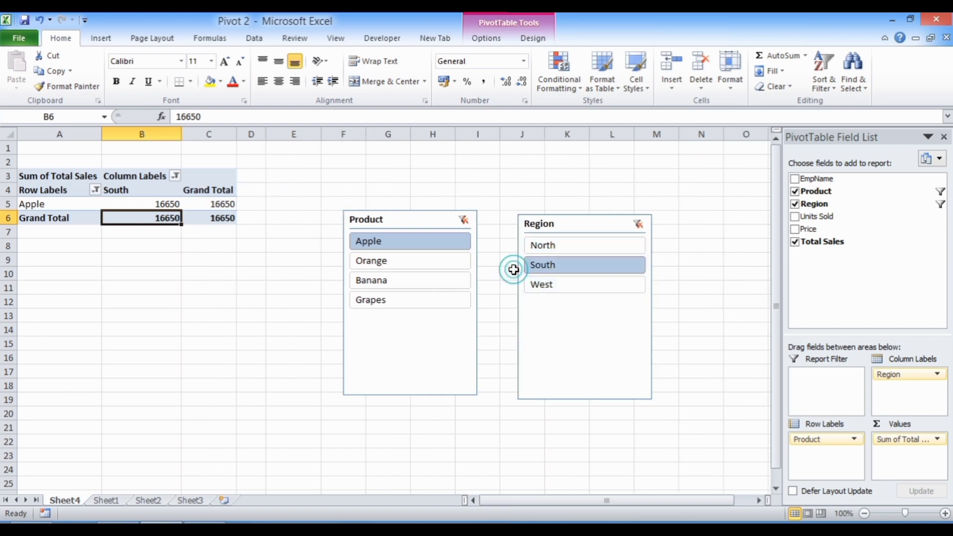
pyautogui.click(46, 206)
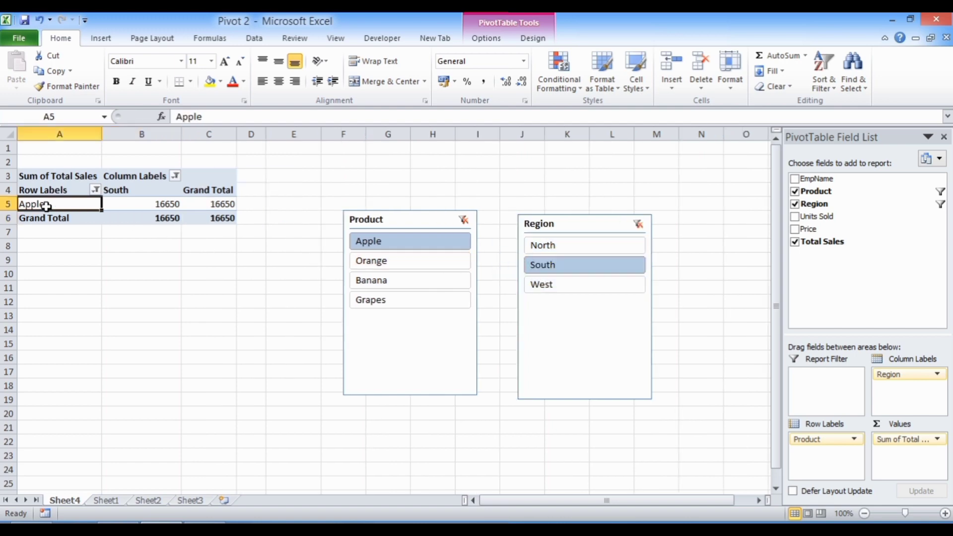
pyautogui.moveTo(127, 193); pyautogui.dragTo(128, 209)
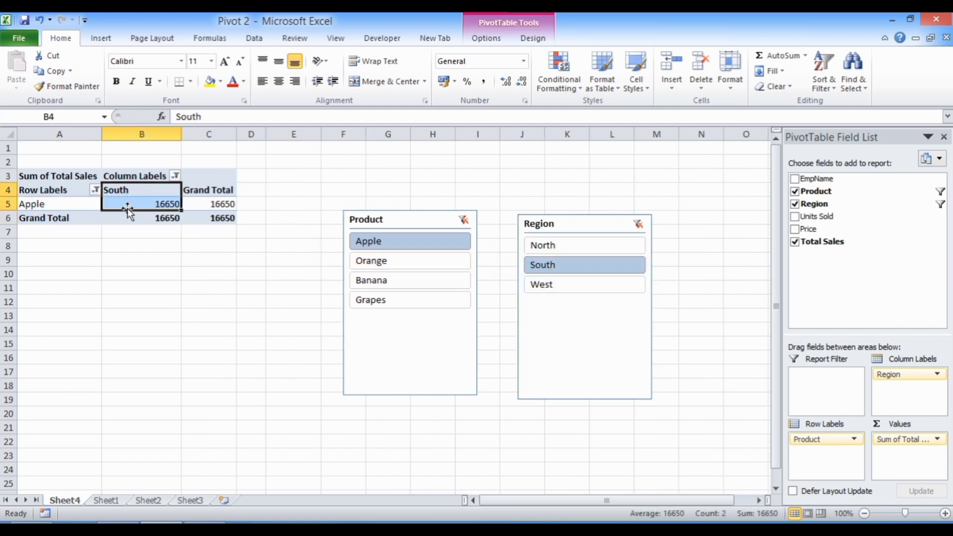
# Switch the Region slicer to West for Apple and highlight the filtered sales cells.
pyautogui.click(552, 294)
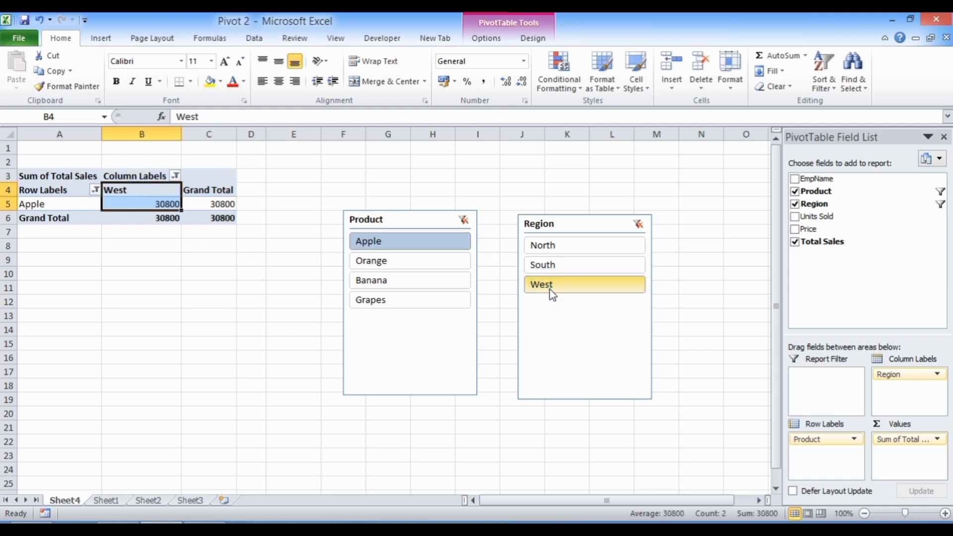
pyautogui.click(57, 205)
pyautogui.moveTo(133, 193); pyautogui.dragTo(134, 207)
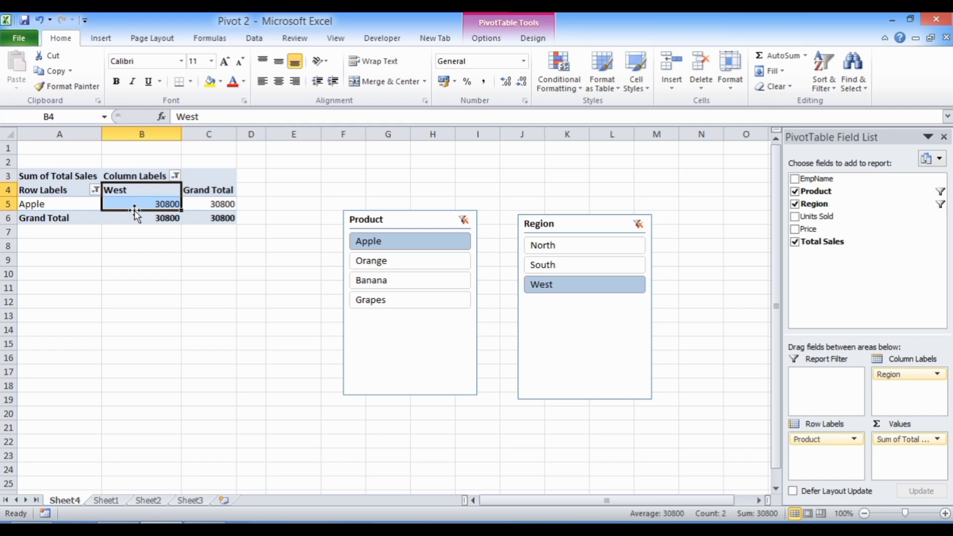
# Switch the Product slicer to Banana and the Region slicer to South.
pyautogui.click(383, 284)
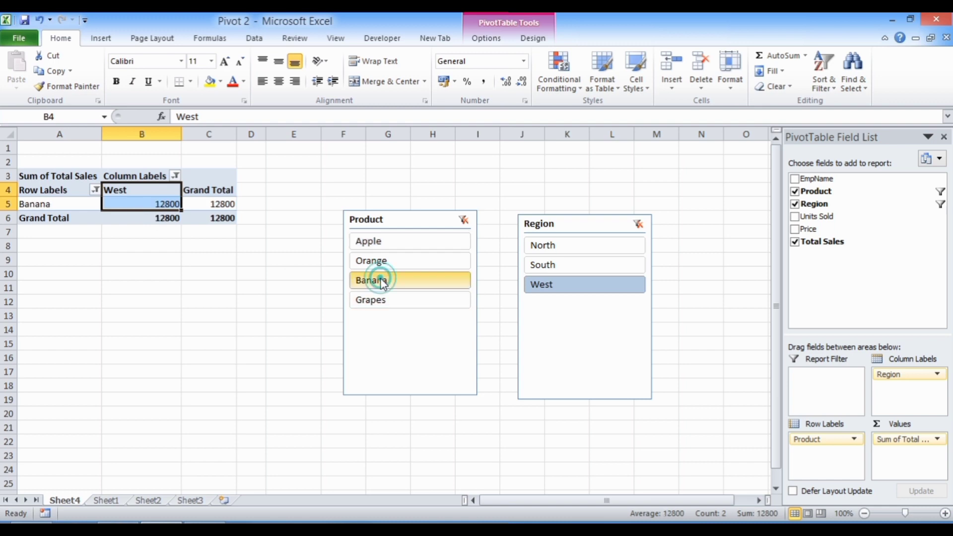
pyautogui.click(569, 267)
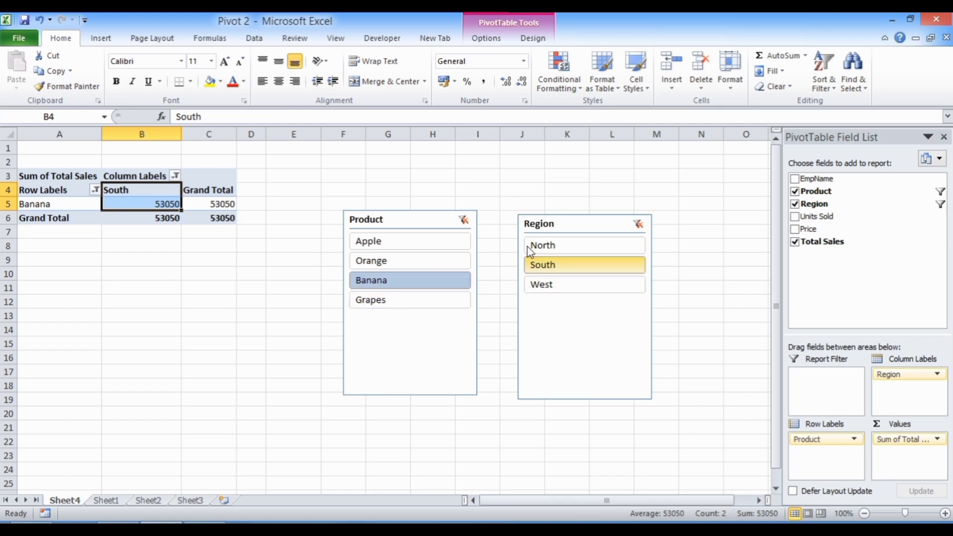
# Clear the Region slicer's filter and filter the PivotTable to Apple across all regions.
pyautogui.click(638, 226)
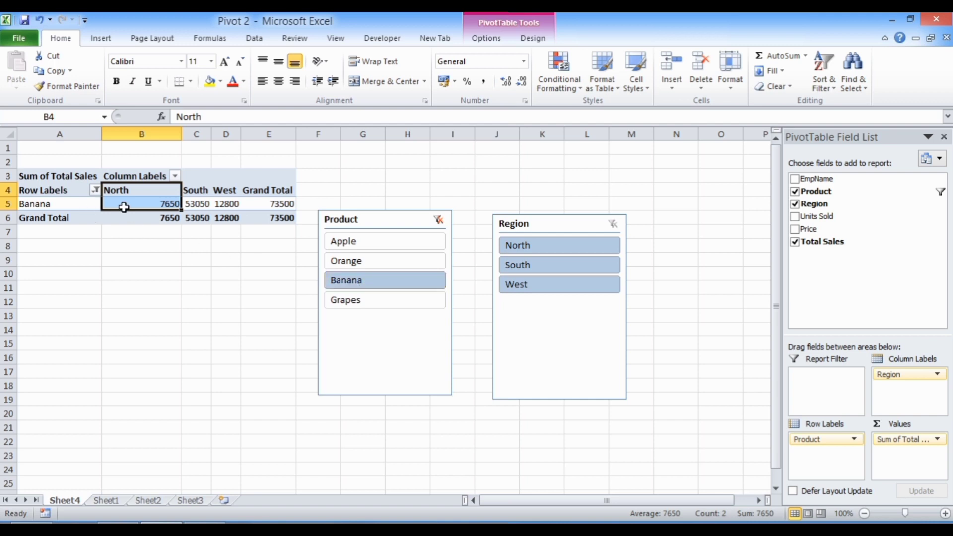
pyautogui.moveTo(127, 190); pyautogui.dragTo(233, 189)
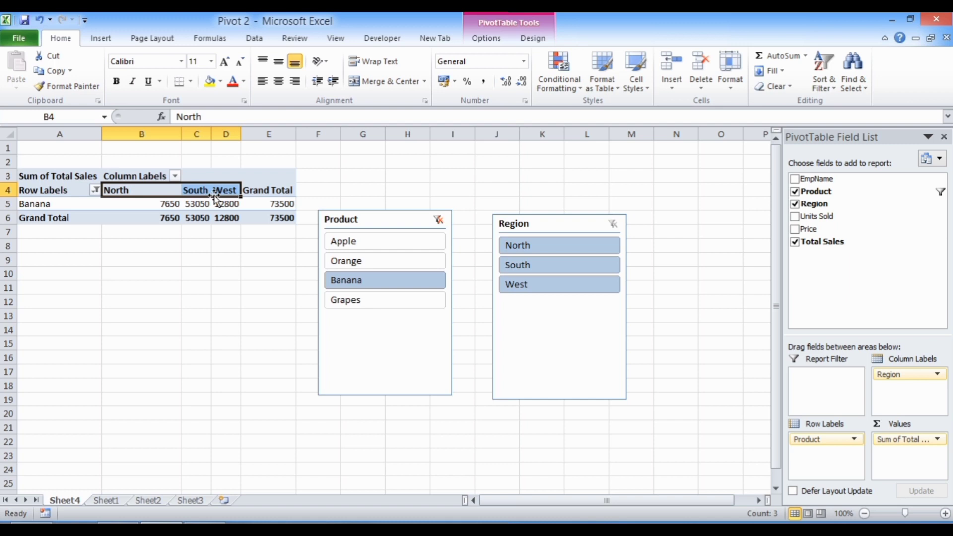
pyautogui.click(366, 242)
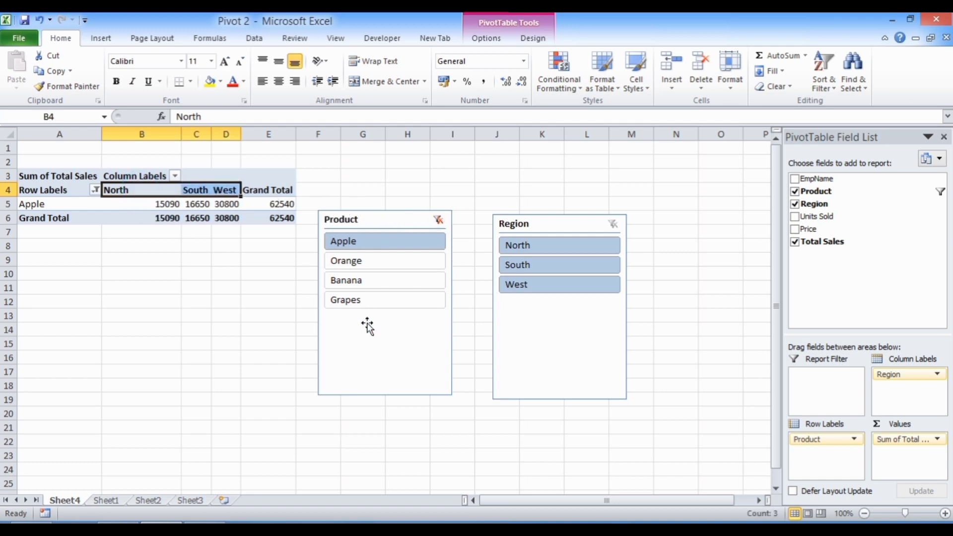
# Clear the Product slicer's filter, filter the Region slicer to South, and highlight the South sales column including its total.
pyautogui.click(439, 221)
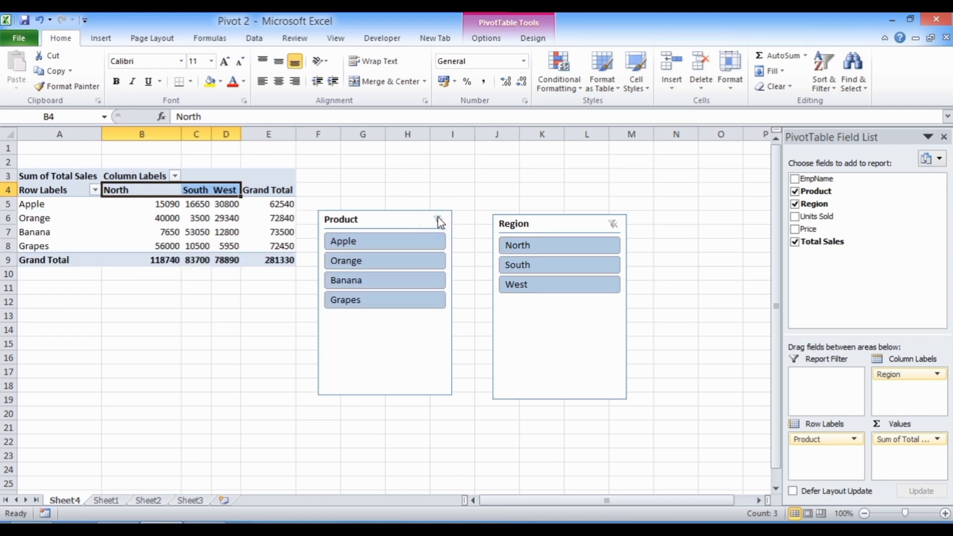
pyautogui.click(542, 274)
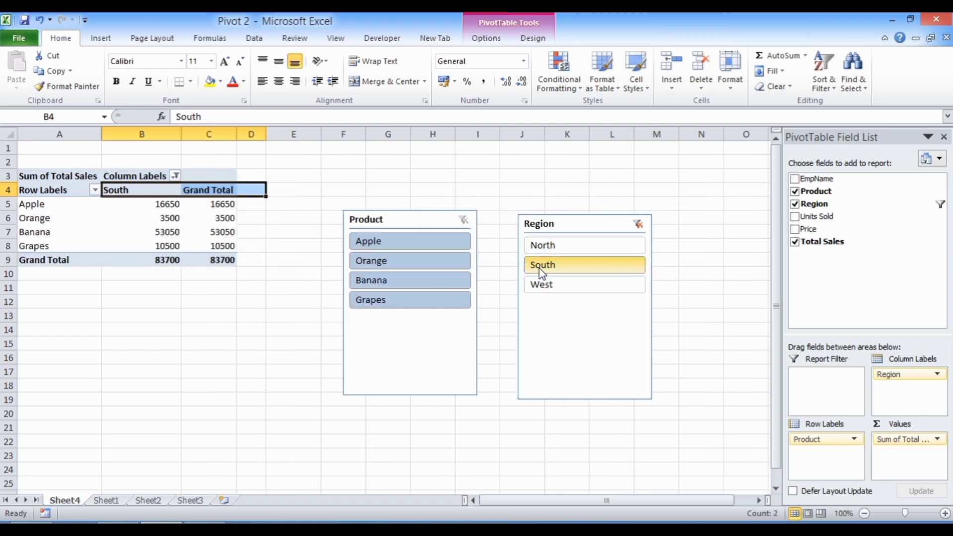
pyautogui.moveTo(124, 190); pyautogui.dragTo(141, 245)
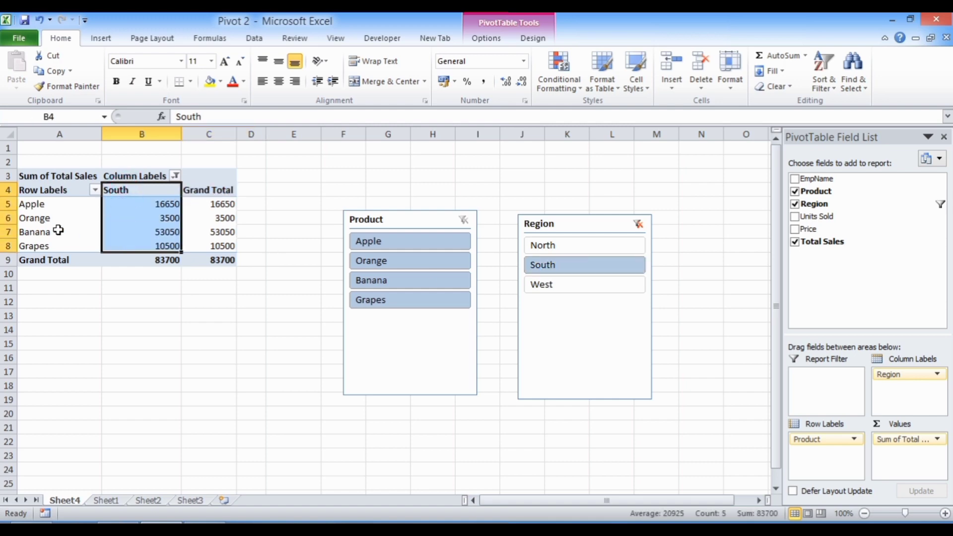
pyautogui.moveTo(29, 205); pyautogui.dragTo(29, 246)
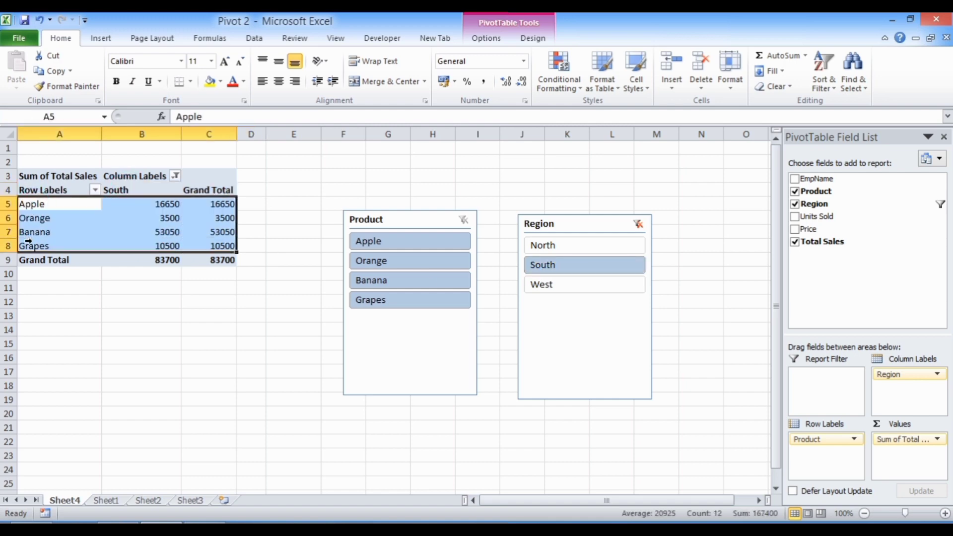
pyautogui.click(142, 182)
pyautogui.click(142, 190)
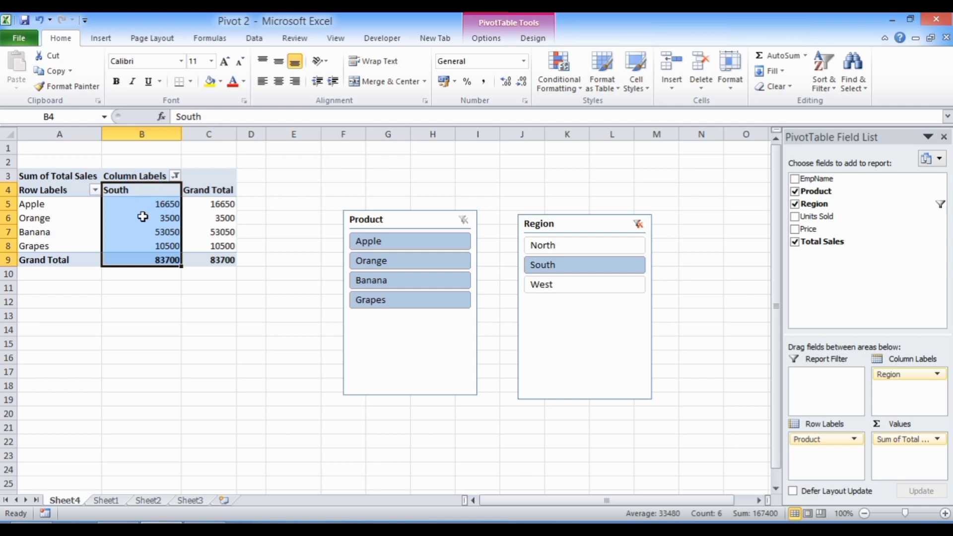
# Switch the Region slicer to West for all products and highlight the West heading with its four product sales.
pyautogui.click(143, 217)
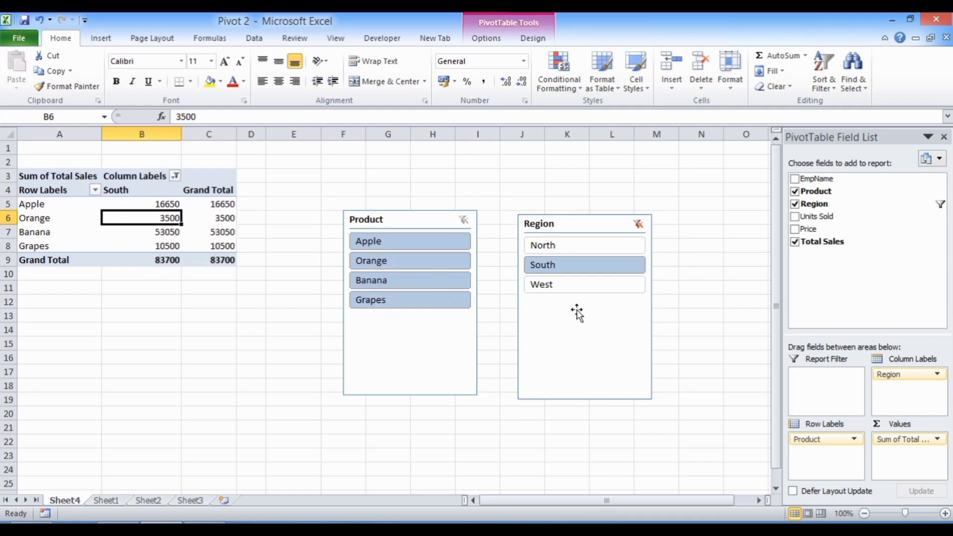
pyautogui.click(546, 289)
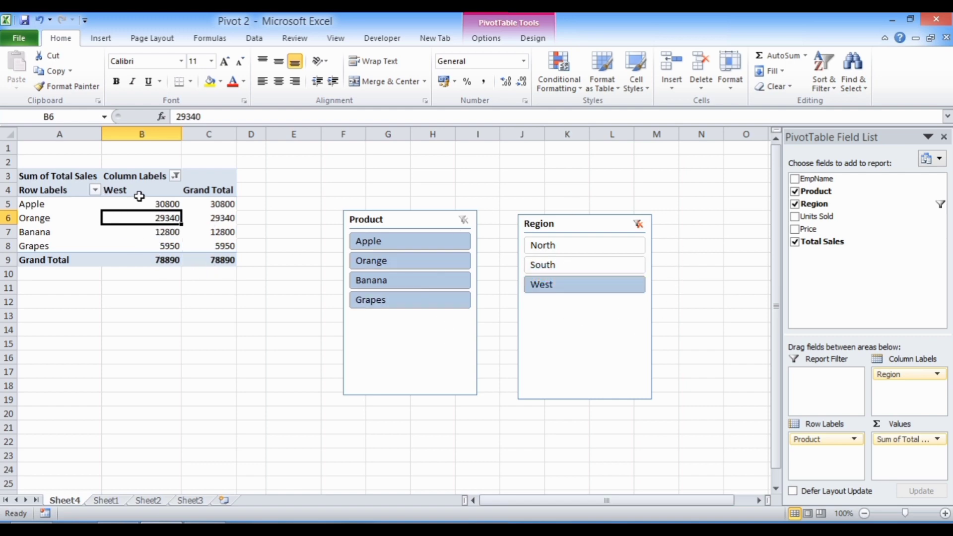
pyautogui.moveTo(139, 192); pyautogui.dragTo(143, 245)
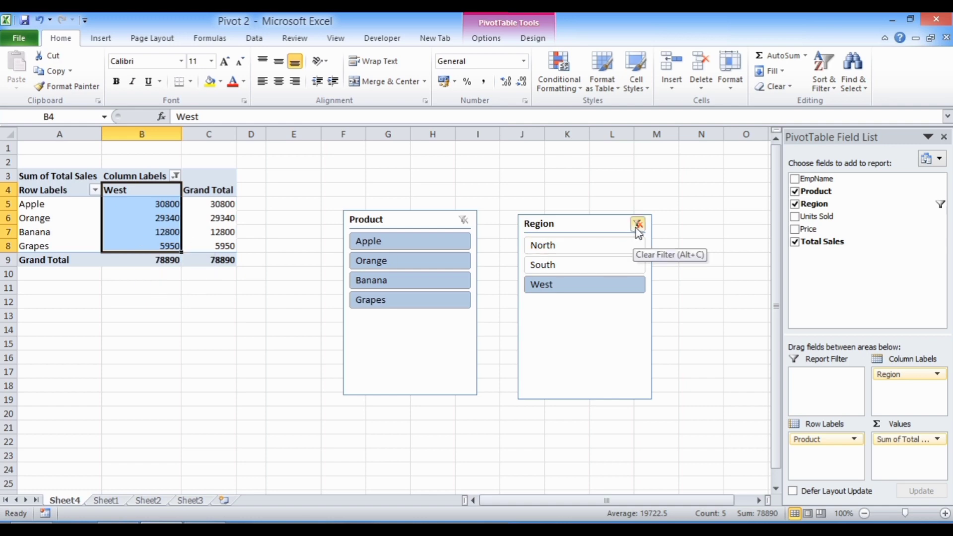
# Filter the Product slicer to Apple and clear the Region slicer's filter.
pyautogui.click(390, 246)
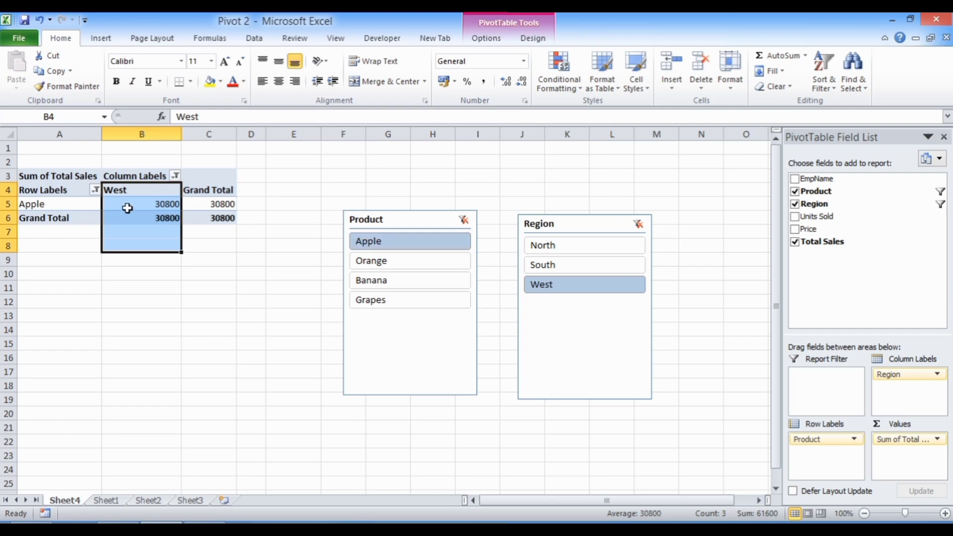
pyautogui.moveTo(127, 208)
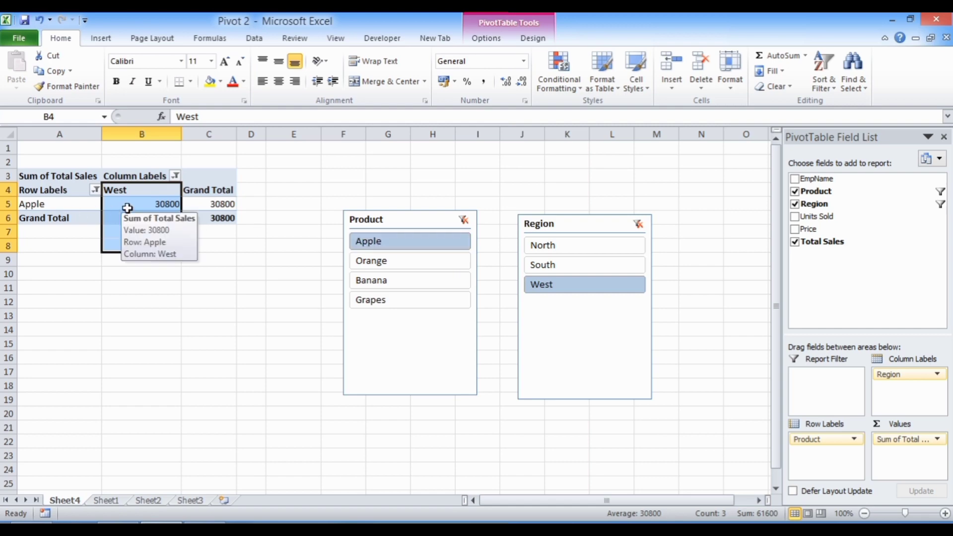
pyautogui.click(638, 224)
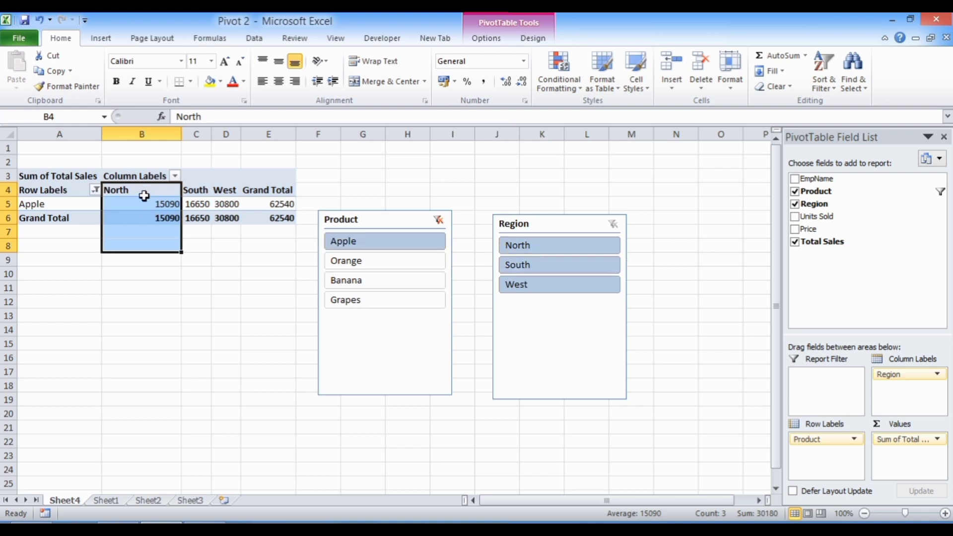
# Highlight the PivotTable's column headings from North through Grand Total and examine Apple's sales by region, selecting its North value.
pyautogui.moveTo(143, 191); pyautogui.dragTo(268, 192)
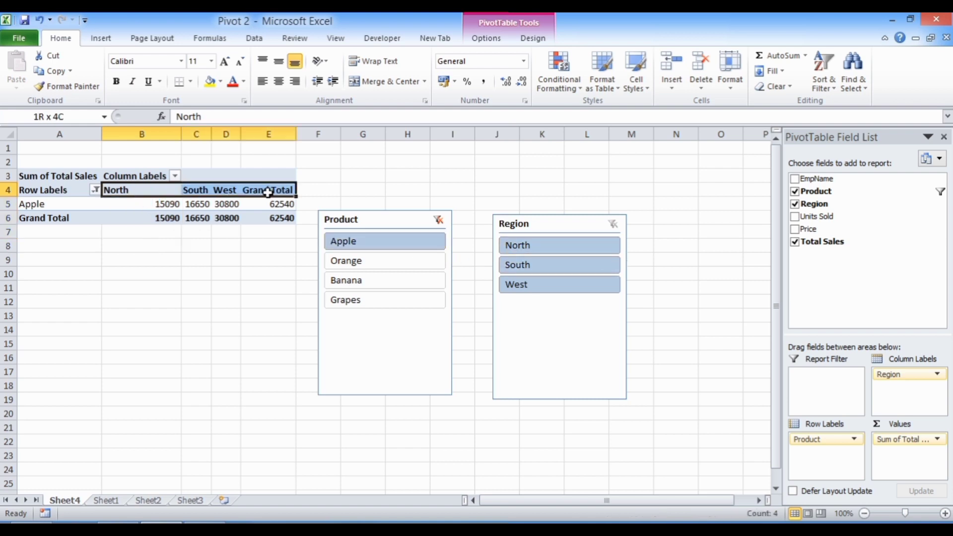
pyautogui.click(198, 251)
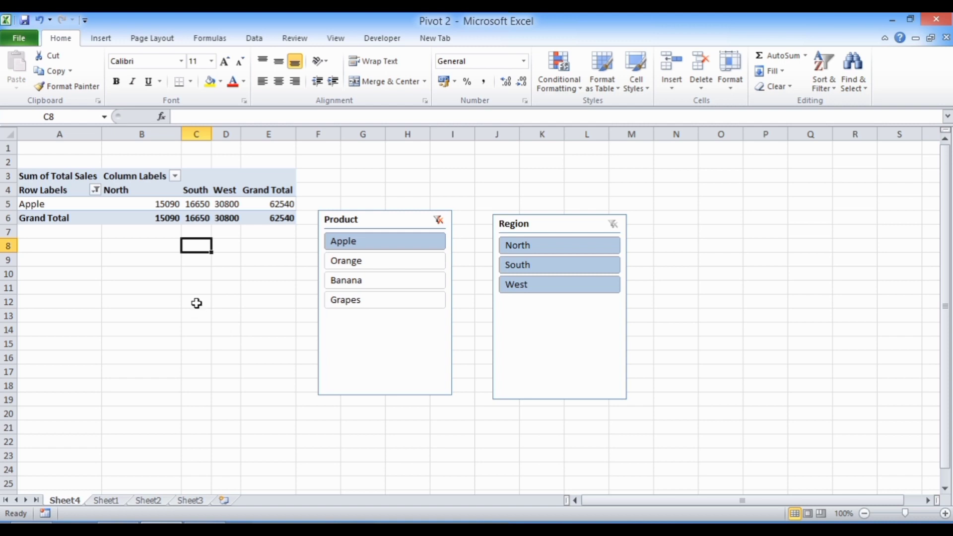
pyautogui.click(134, 204)
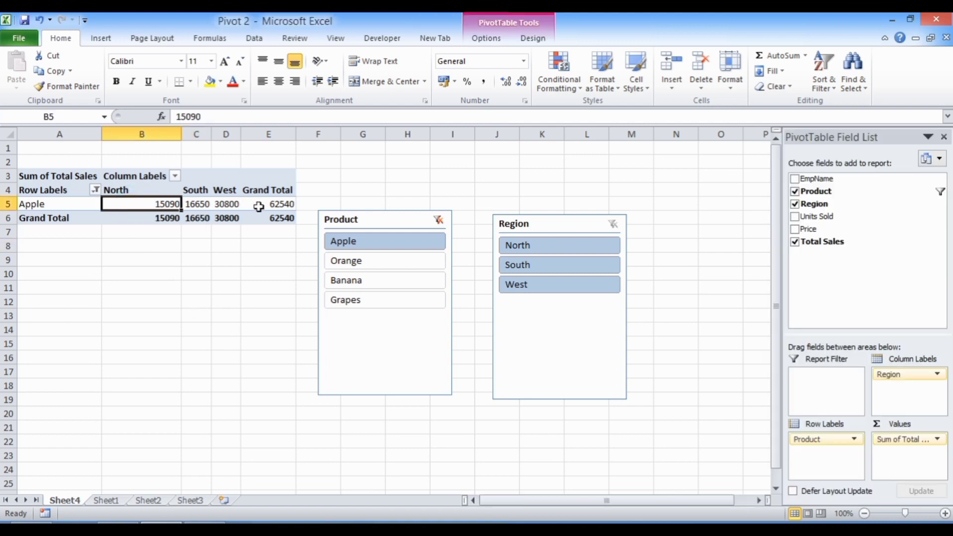
pyautogui.moveTo(216, 205)
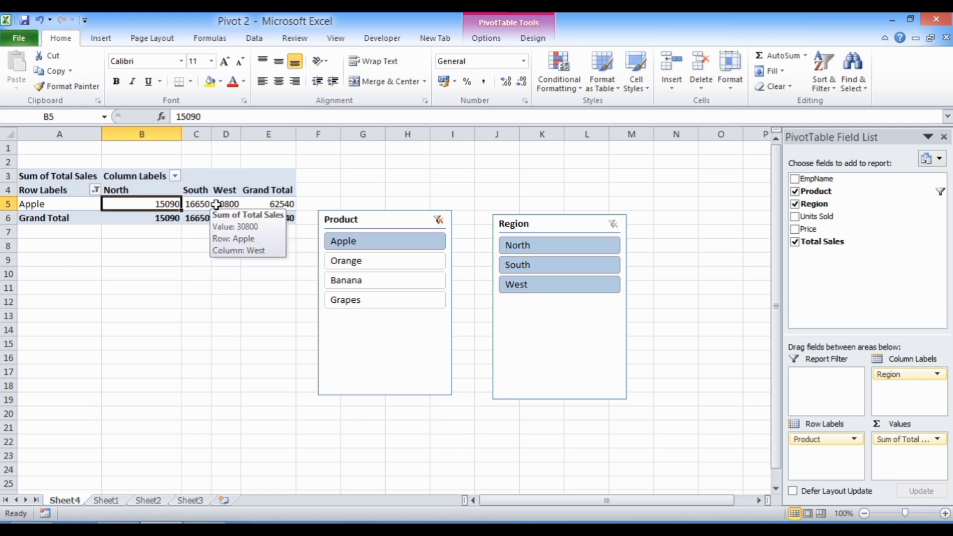